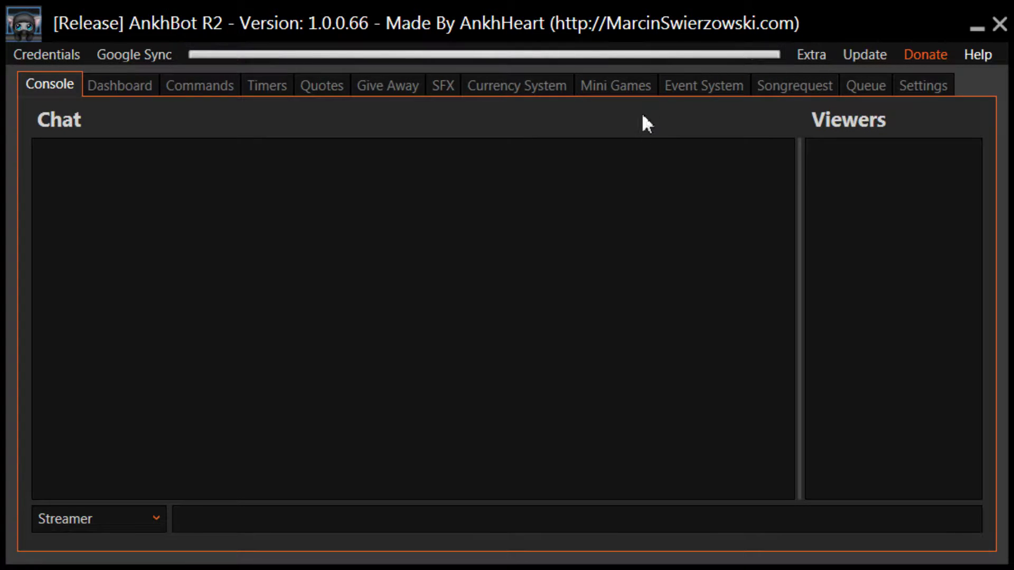
Step: Show the Give Away settings, with the !raffle command and Everyone join permission
{"action": "left_click", "coordinate": [388, 86]}
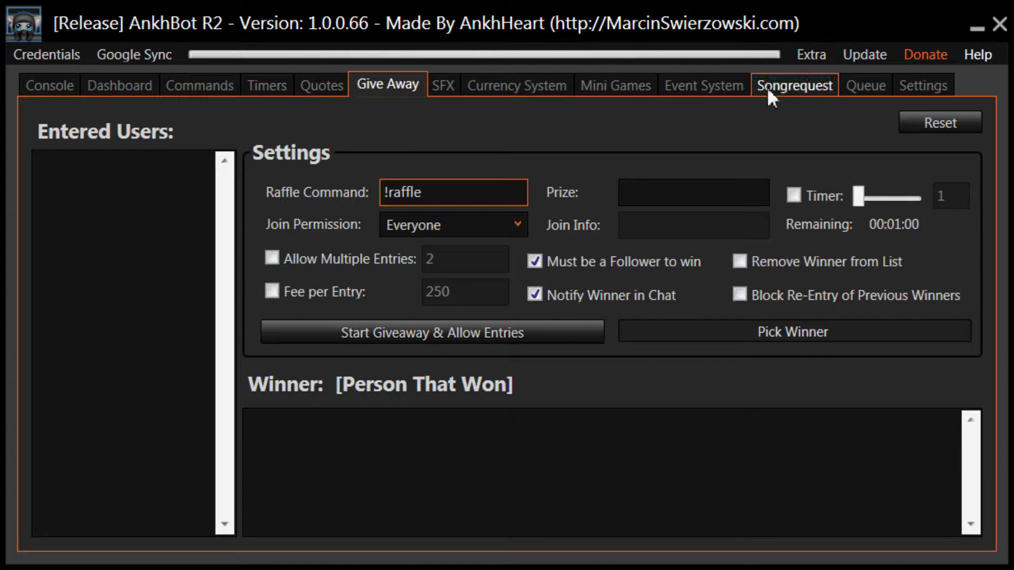
Step: Preview the song request playlist, go back to the console, then bring up the Event System page
{"action": "left_click", "coordinate": [792, 84]}
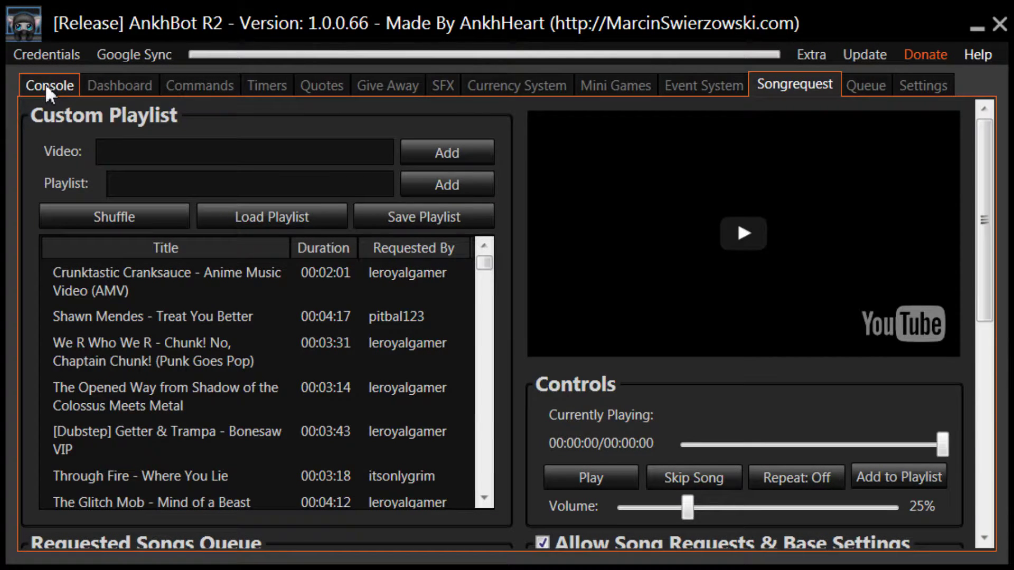
{"action": "left_click", "coordinate": [49, 84]}
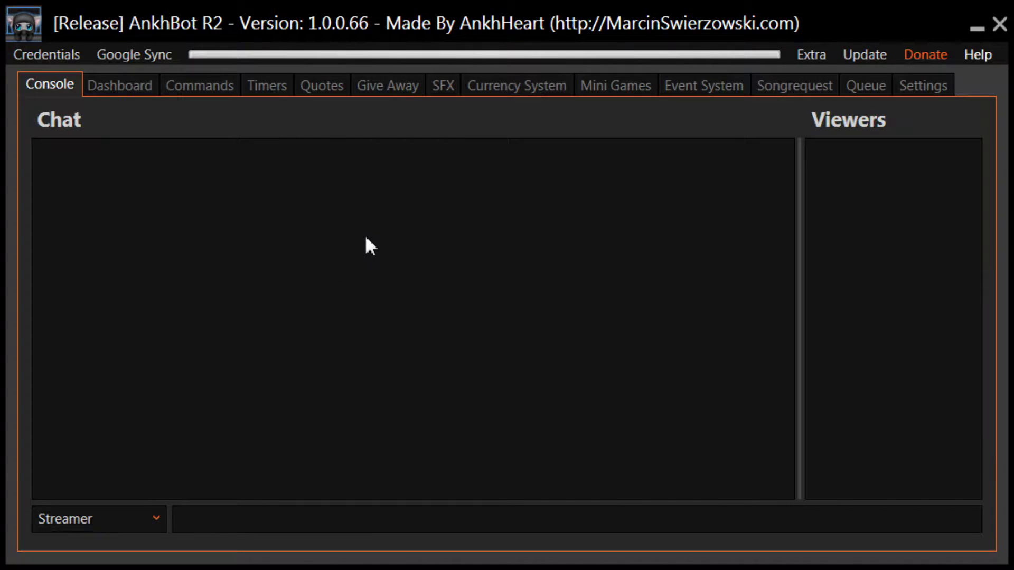
{"action": "left_click", "coordinate": [707, 87]}
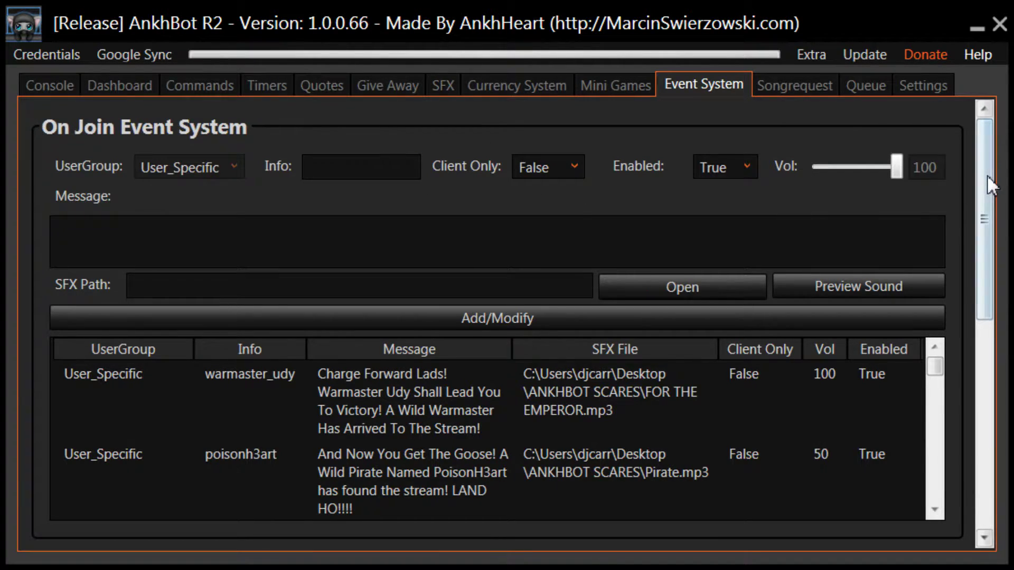
{"action": "mouse_move", "coordinate": [984, 214]}
{"action": "left_mouse_down"}
{"action": "mouse_move", "coordinate": [958, 393]}
{"action": "mouse_move", "coordinate": [964, 186]}
{"action": "mouse_move", "coordinate": [963, 454]}
{"action": "mouse_move", "coordinate": [985, 111]}
{"action": "left_mouse_up"}
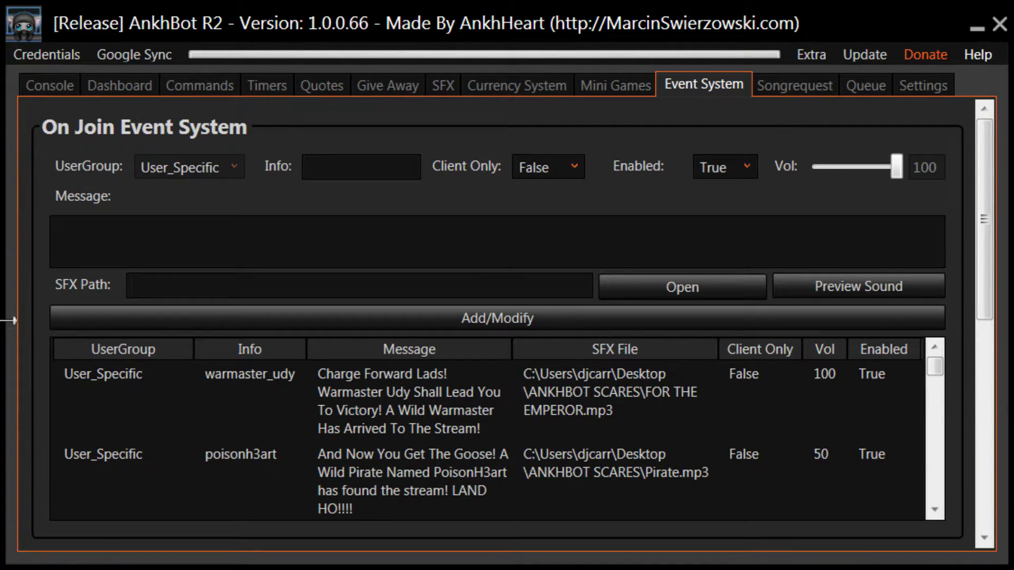
{"action": "left_click", "coordinate": [56, 86]}
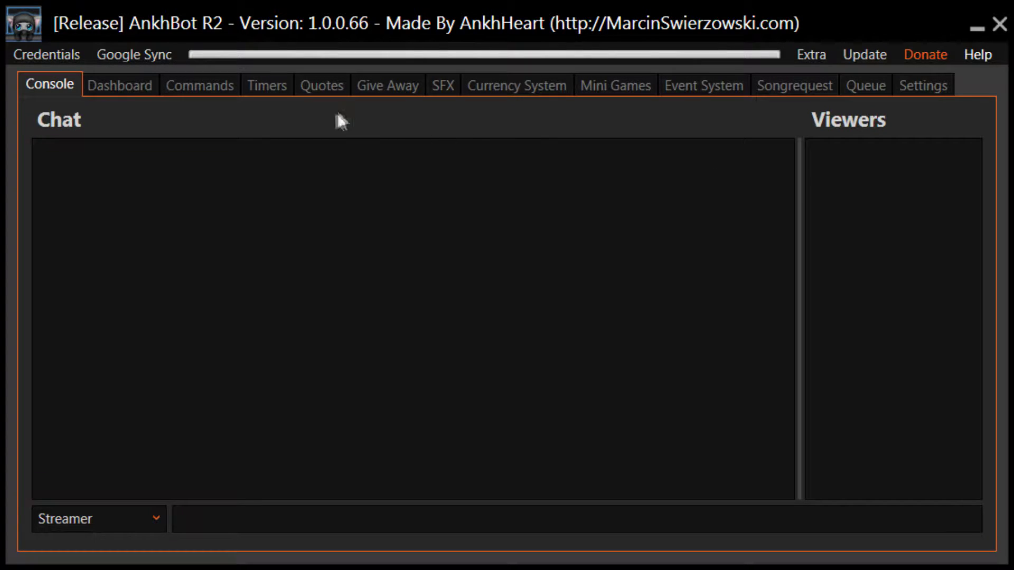
{"action": "left_click", "coordinate": [740, 91]}
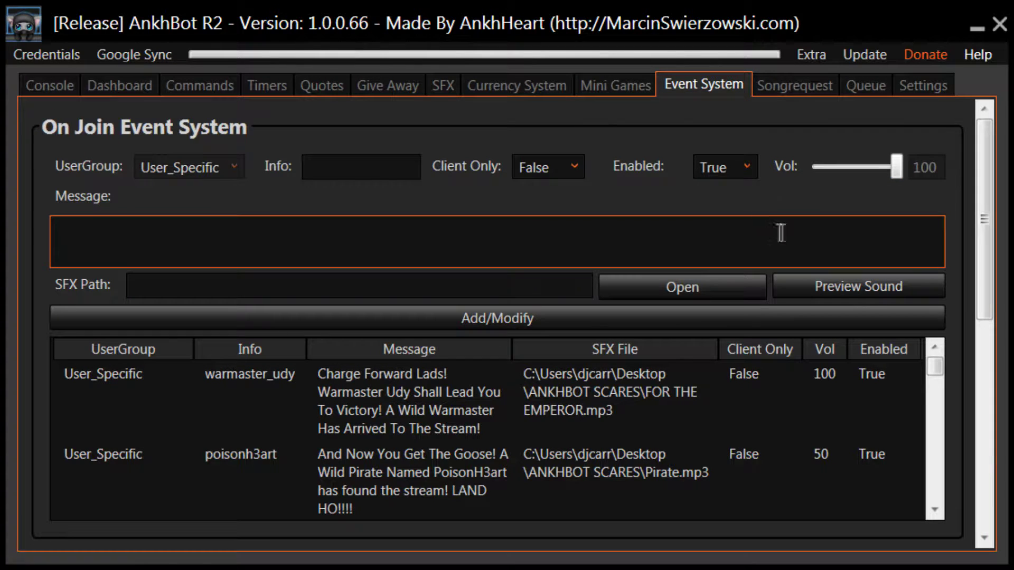
Step: Try the On Join Info, join message and SFX Path fields, leaving them empty
{"action": "left_click", "coordinate": [349, 171]}
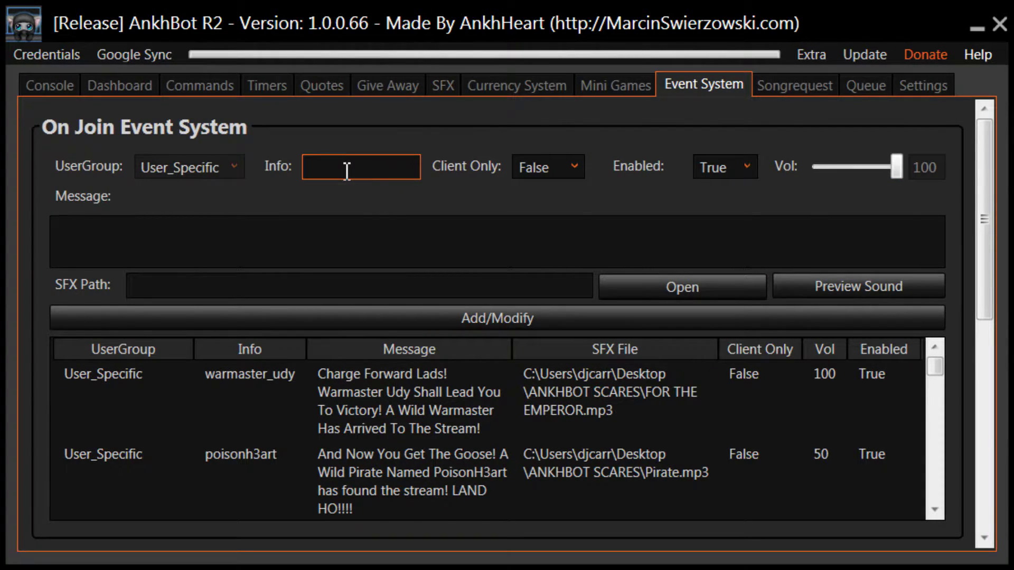
{"action": "left_click", "coordinate": [293, 215]}
{"action": "left_click", "coordinate": [223, 242]}
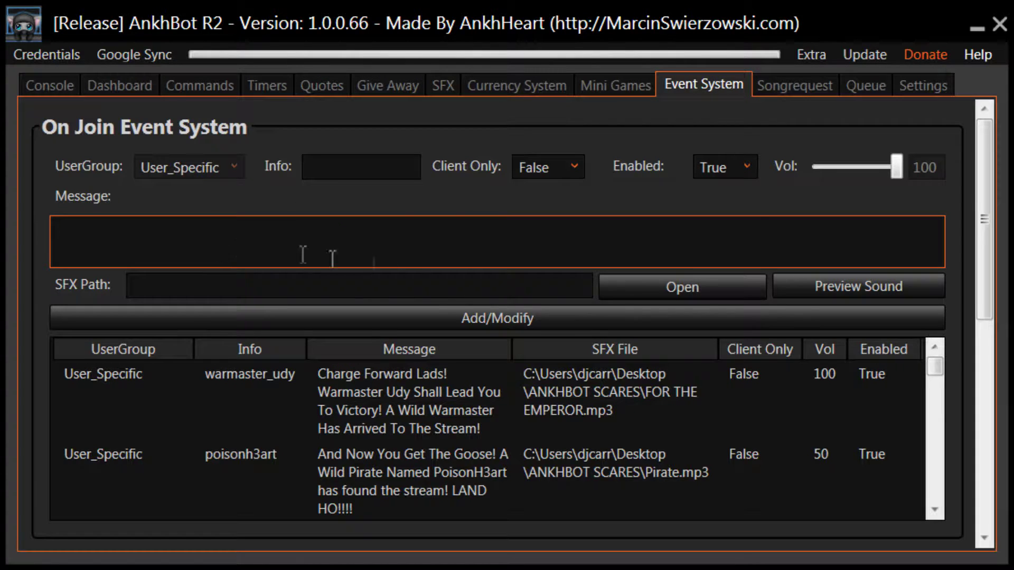
{"action": "left_click", "coordinate": [237, 286]}
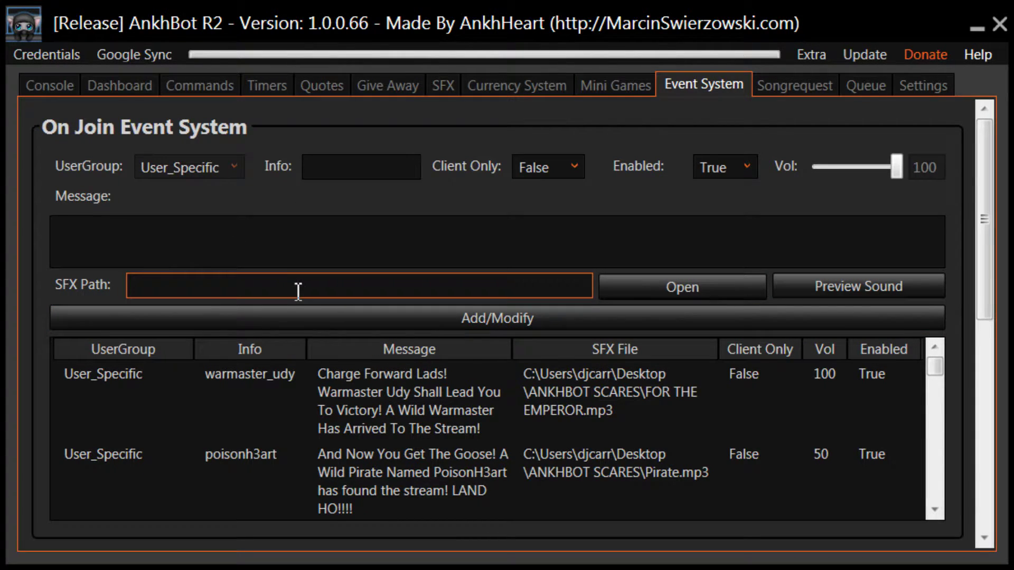
{"action": "left_click", "coordinate": [238, 222]}
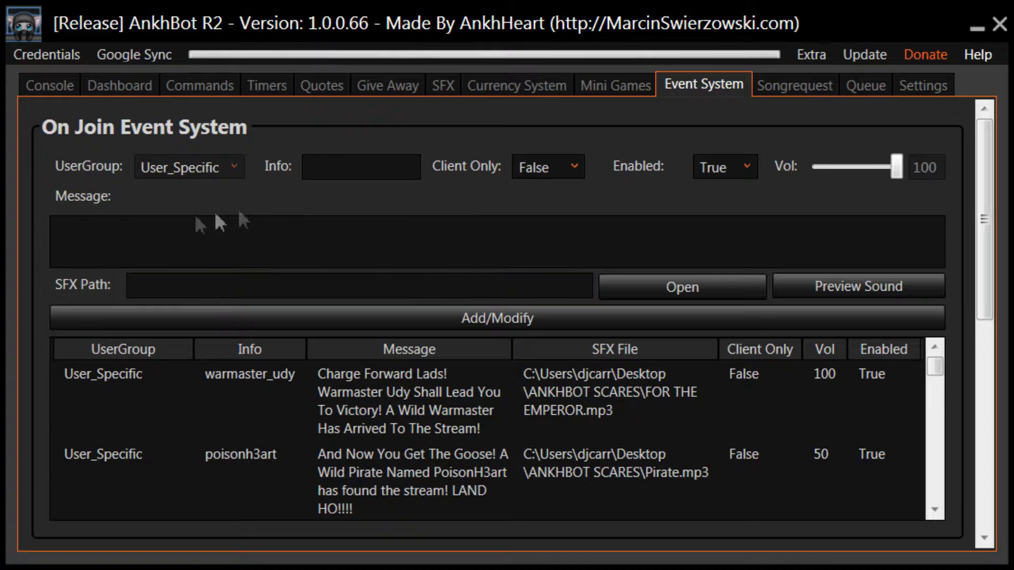
Step: Select, deselect and reselect the warmaster_udy join entry, then clear the selection
{"action": "left_click", "coordinate": [169, 387]}
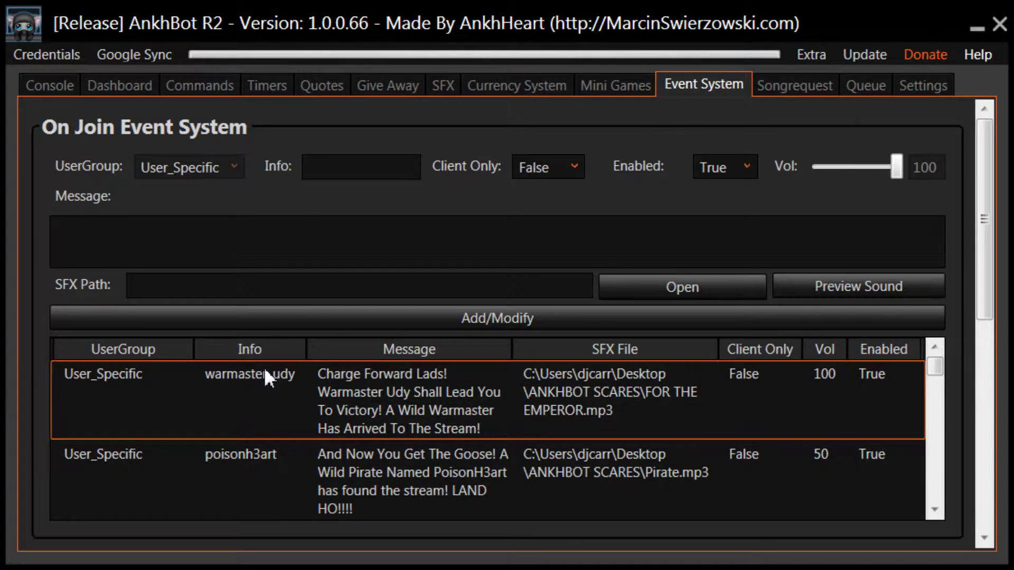
{"action": "left_click", "coordinate": [381, 238]}
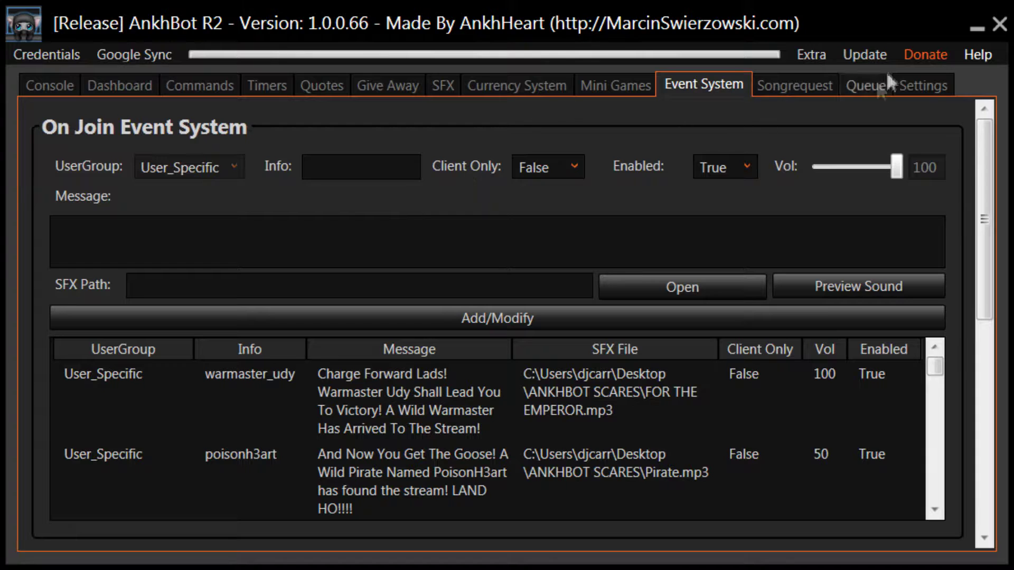
{"action": "left_click", "coordinate": [287, 380]}
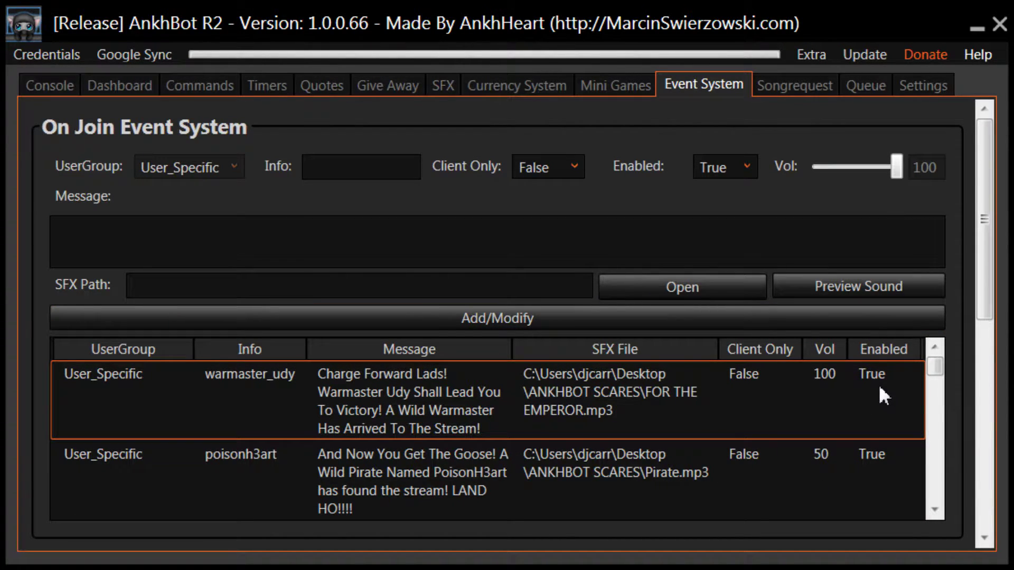
{"action": "left_click", "coordinate": [955, 373]}
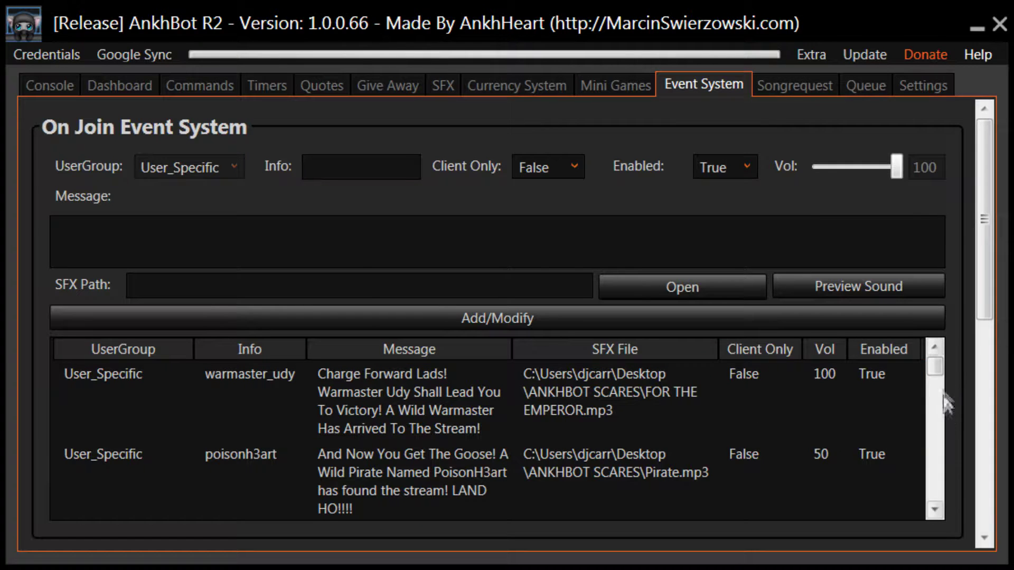
{"action": "left_click_drag", "start_coordinate": [983, 214], "coordinate": [986, 485]}
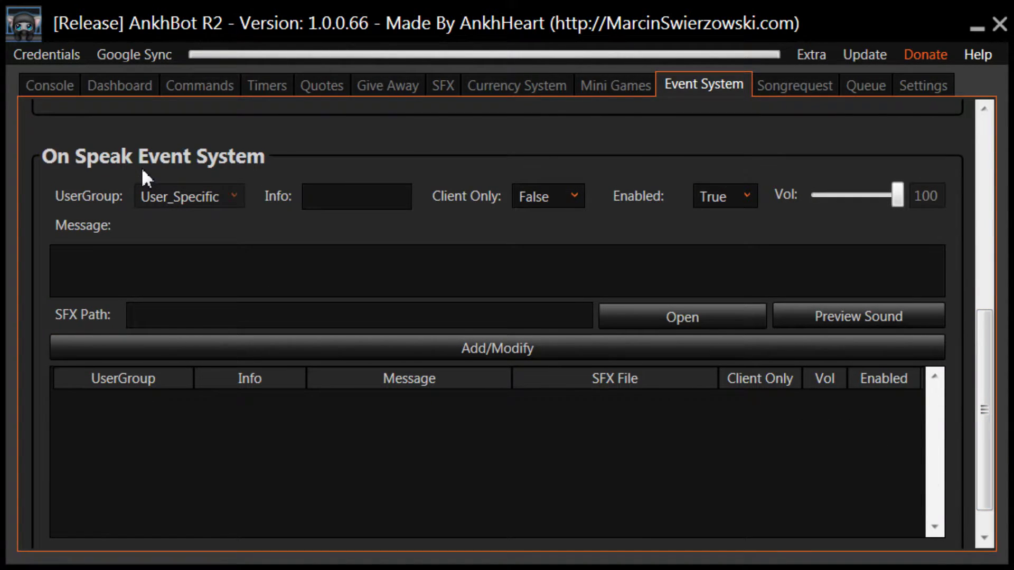
{"action": "scroll", "coordinate": [142, 167], "scroll_direction": "down", "scroll_amount": 1}
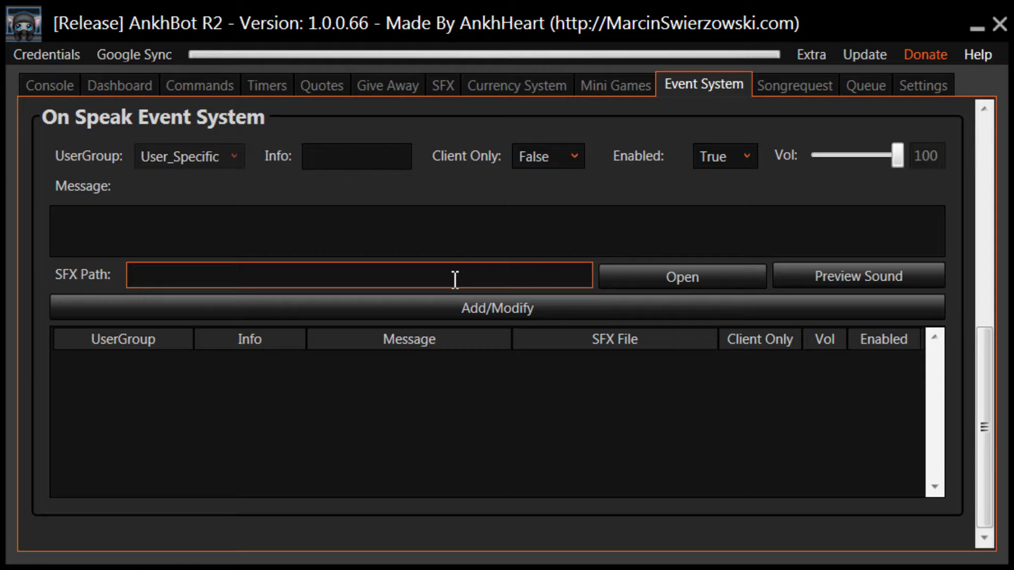
{"action": "scroll", "coordinate": [985, 373], "scroll_direction": "up", "scroll_amount": 6}
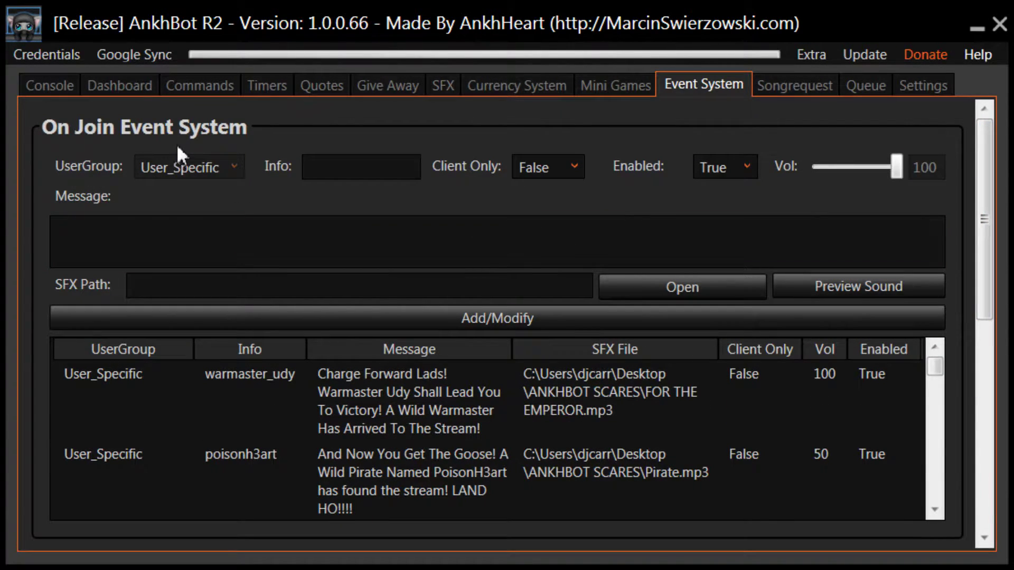
{"action": "left_click", "coordinate": [175, 393]}
{"action": "left_click_drag", "start_coordinate": [984, 214], "coordinate": [990, 491]}
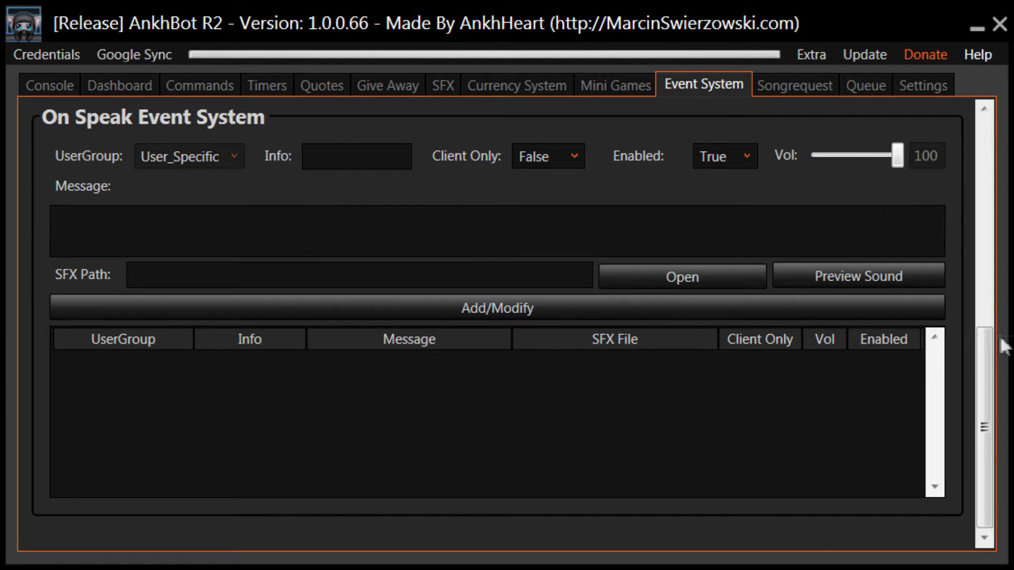
{"action": "mouse_move", "coordinate": [985, 428]}
{"action": "left_mouse_down"}
{"action": "mouse_move", "coordinate": [994, 195]}
{"action": "mouse_move", "coordinate": [991, 246]}
{"action": "left_mouse_up"}
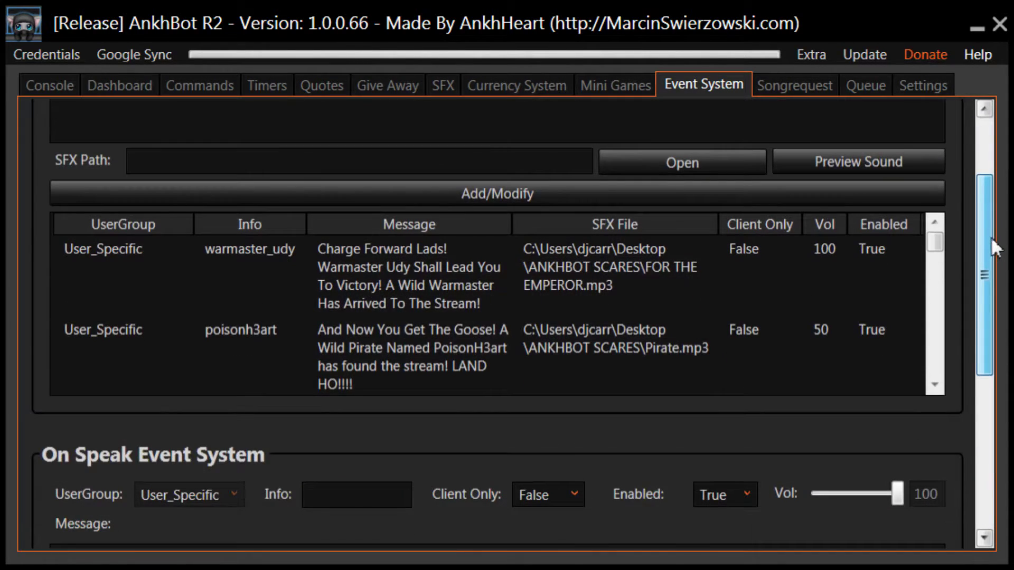
{"action": "double_click", "coordinate": [404, 299]}
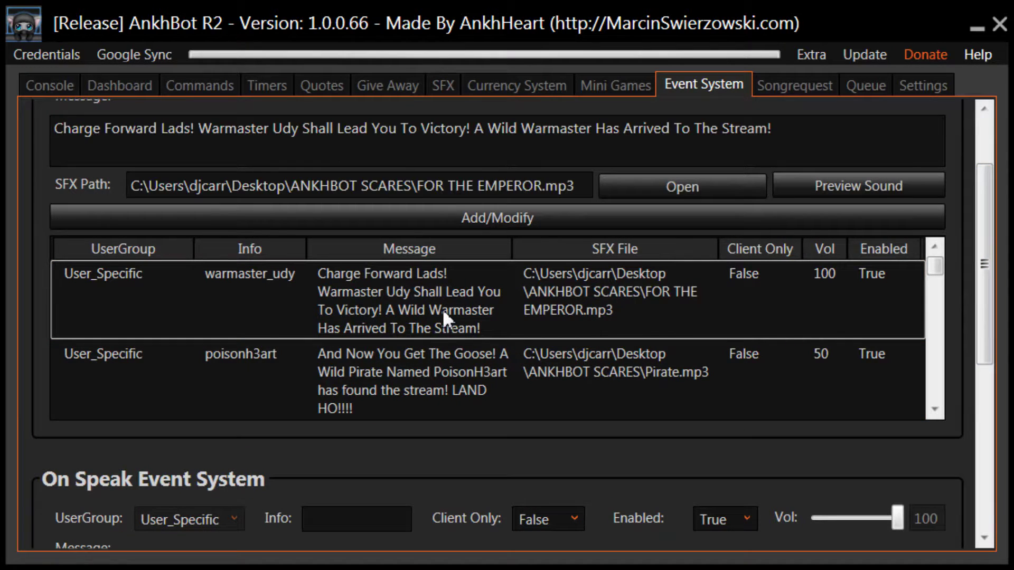
{"action": "scroll", "coordinate": [990, 293], "scroll_direction": "up", "scroll_amount": 3}
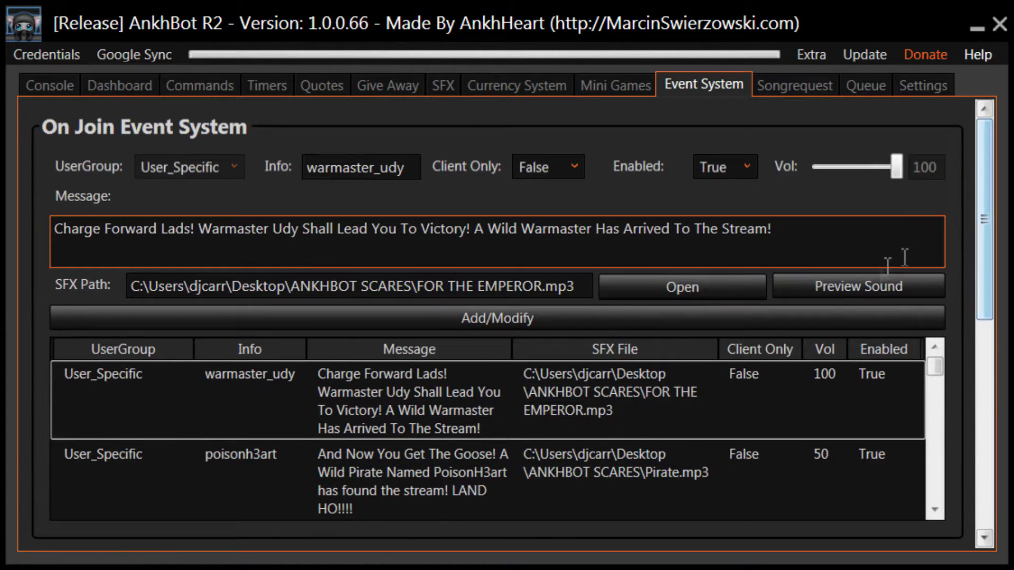
{"action": "left_click", "coordinate": [361, 168]}
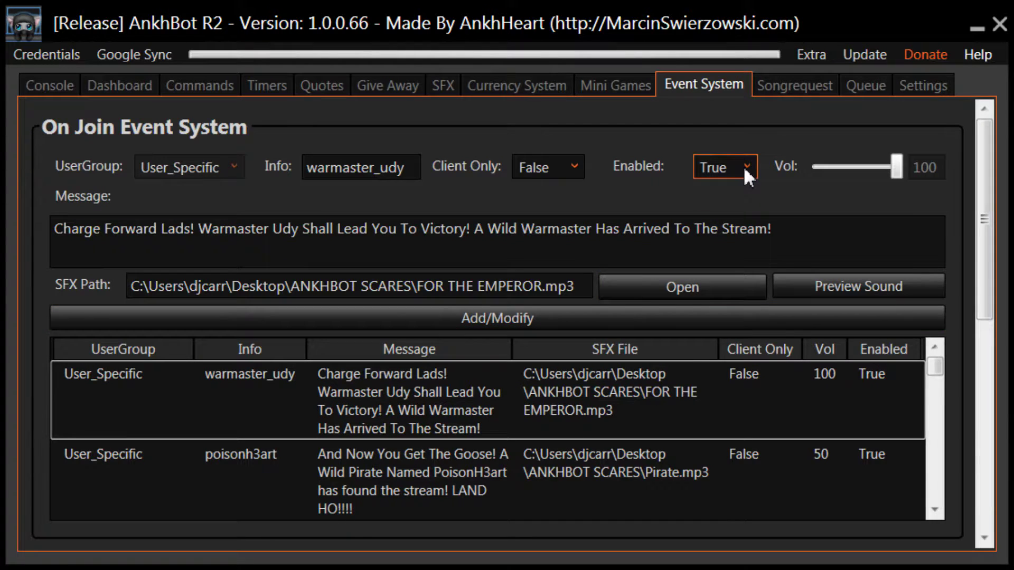
{"action": "scroll", "coordinate": [739, 198], "scroll_direction": "down", "scroll_amount": 1}
{"action": "scroll", "coordinate": [708, 205], "scroll_direction": "down", "scroll_amount": 1}
{"action": "left_click", "coordinate": [485, 289]}
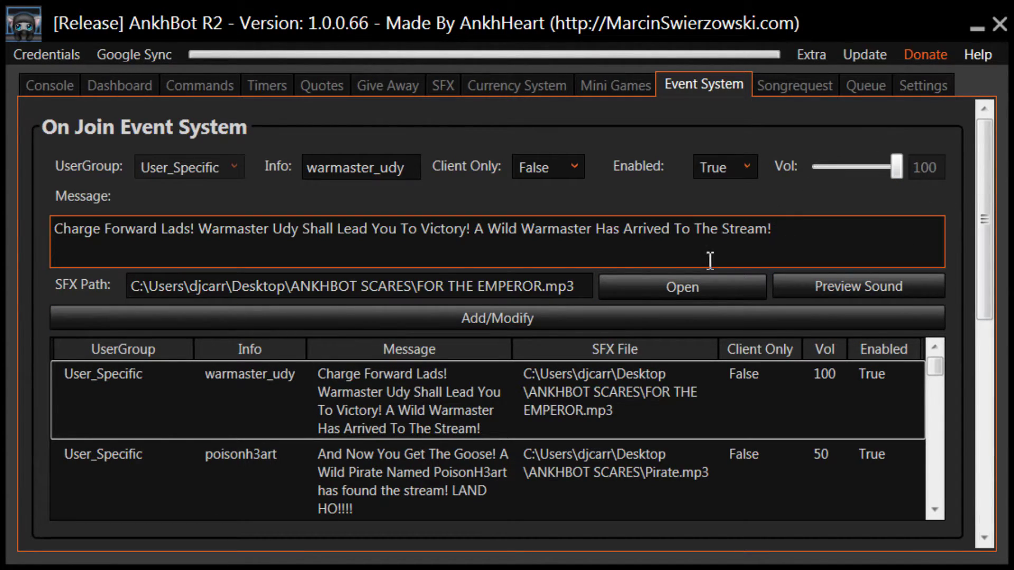
{"action": "left_click", "coordinate": [673, 231]}
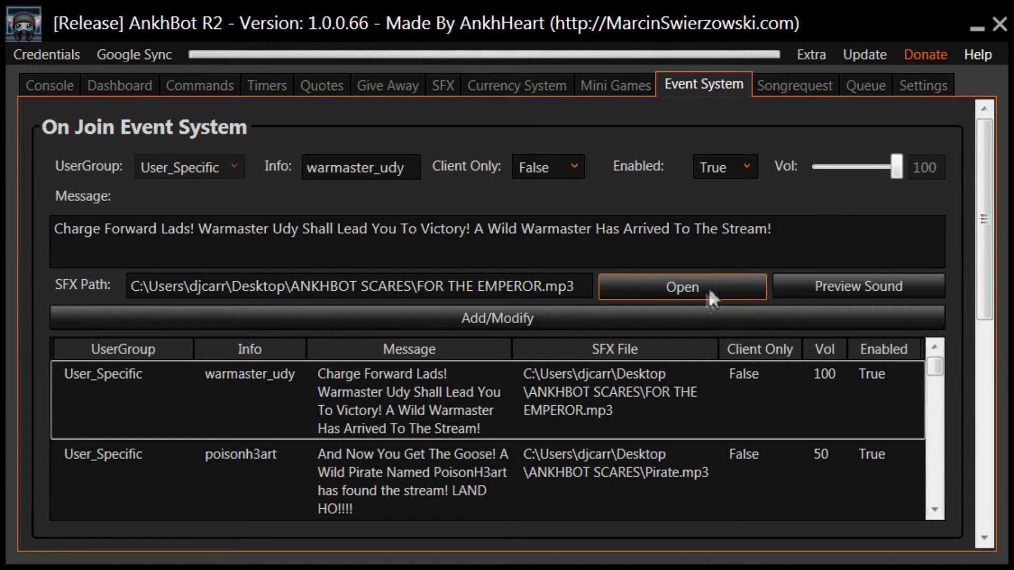
{"action": "left_click", "coordinate": [693, 292]}
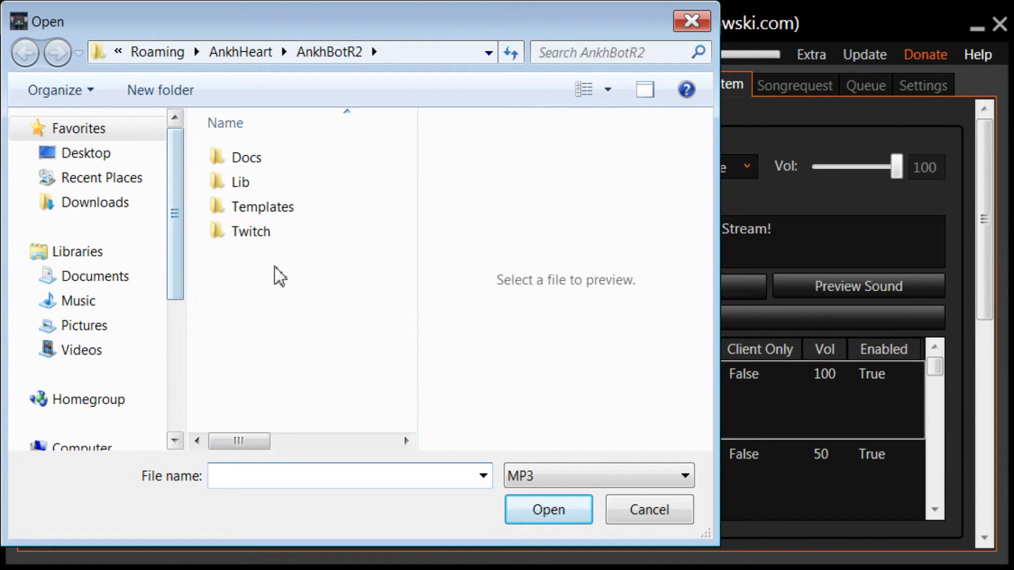
{"action": "left_click", "coordinate": [657, 514]}
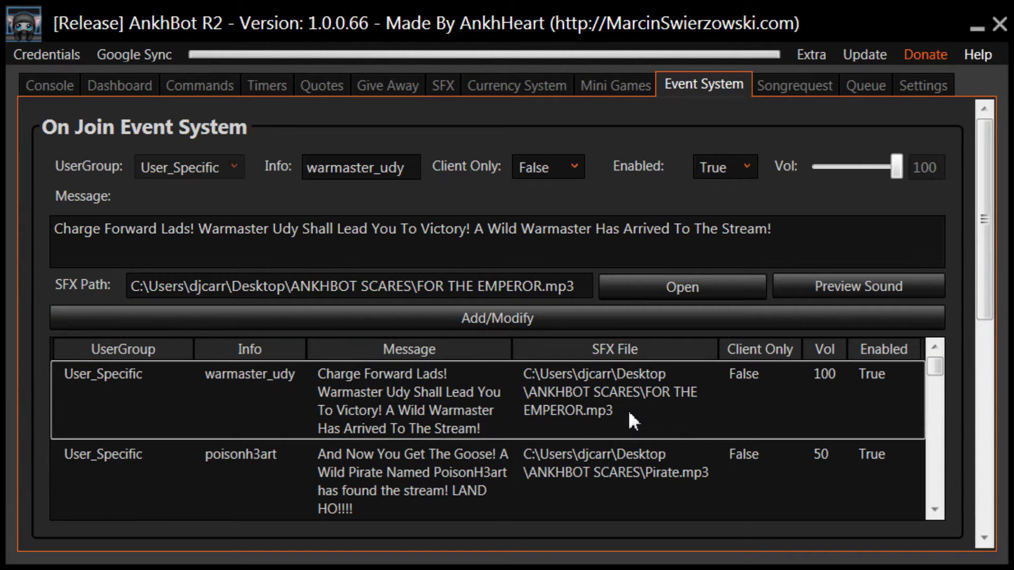
{"action": "left_click", "coordinate": [468, 318]}
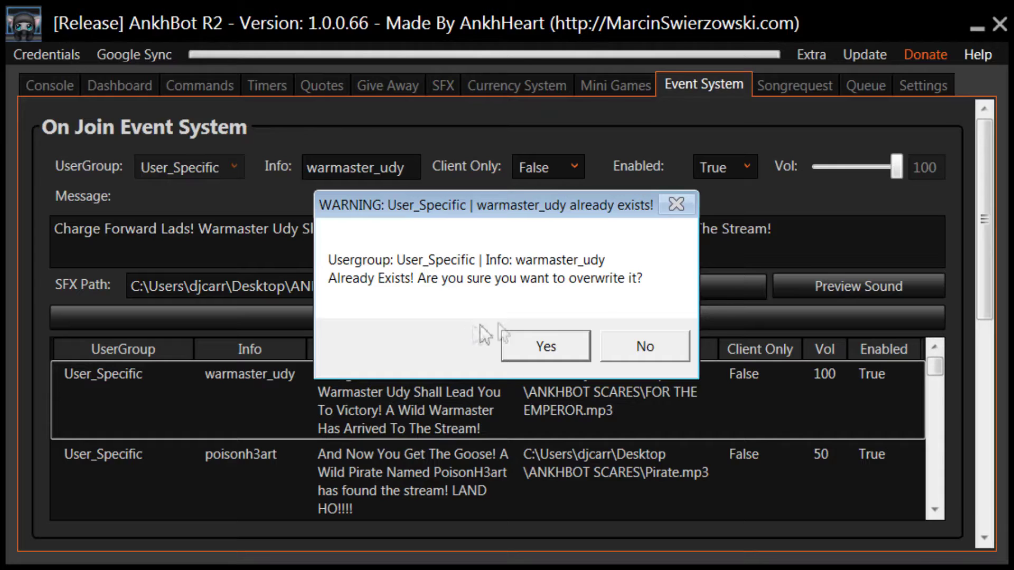
Step: Accept overwriting the warmaster_udy entry and check the re-saved row in the table
{"action": "left_click", "coordinate": [555, 349]}
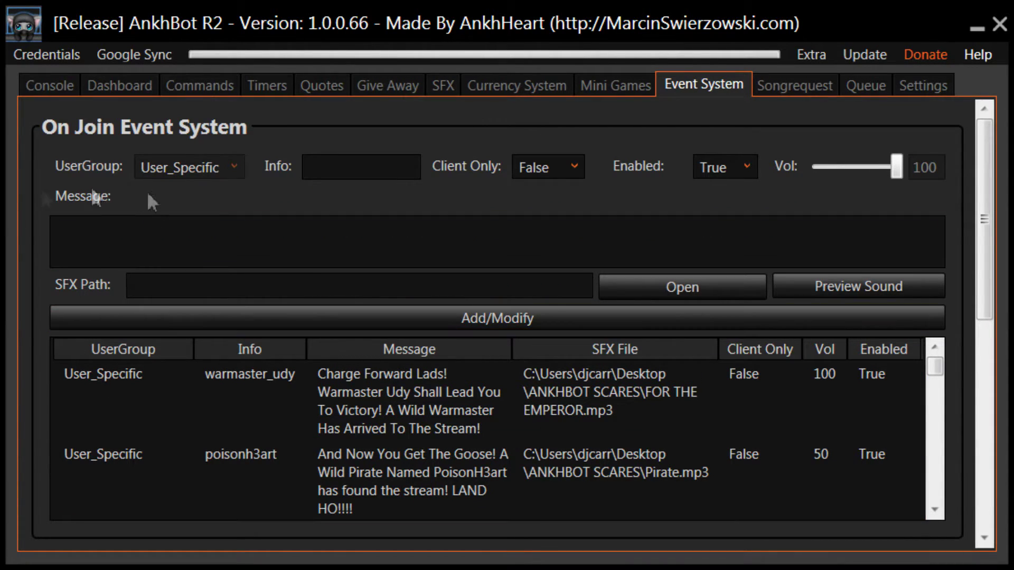
{"action": "left_click", "coordinate": [185, 383]}
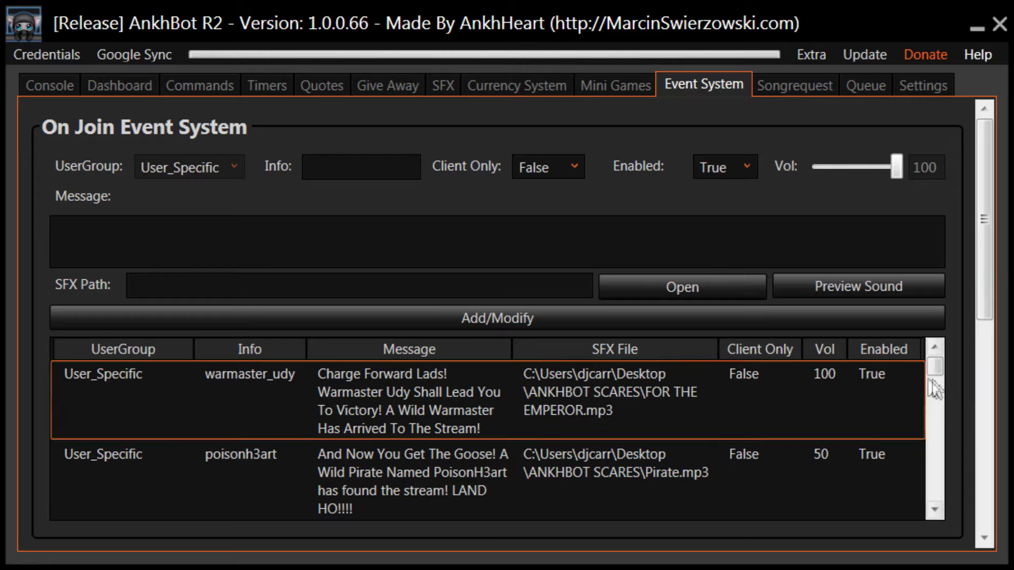
{"action": "mouse_move", "coordinate": [939, 366]}
{"action": "left_mouse_down"}
{"action": "mouse_move", "coordinate": [940, 444]}
{"action": "mouse_move", "coordinate": [935, 353]}
{"action": "left_mouse_up"}
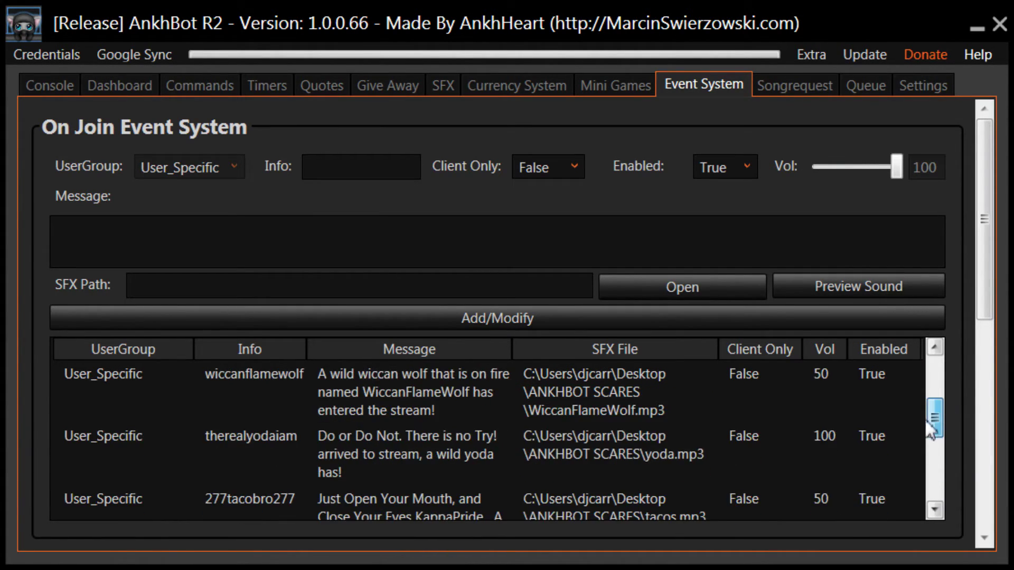